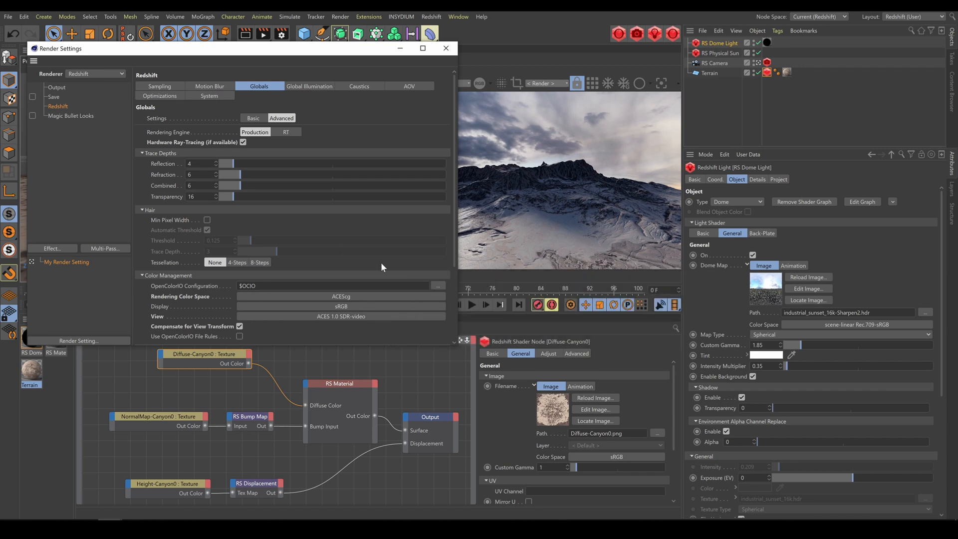
# Check the color space of the Terrain material's normal map and height textures and of the RS Dome Light's dome map
pyautogui.click(399, 48)
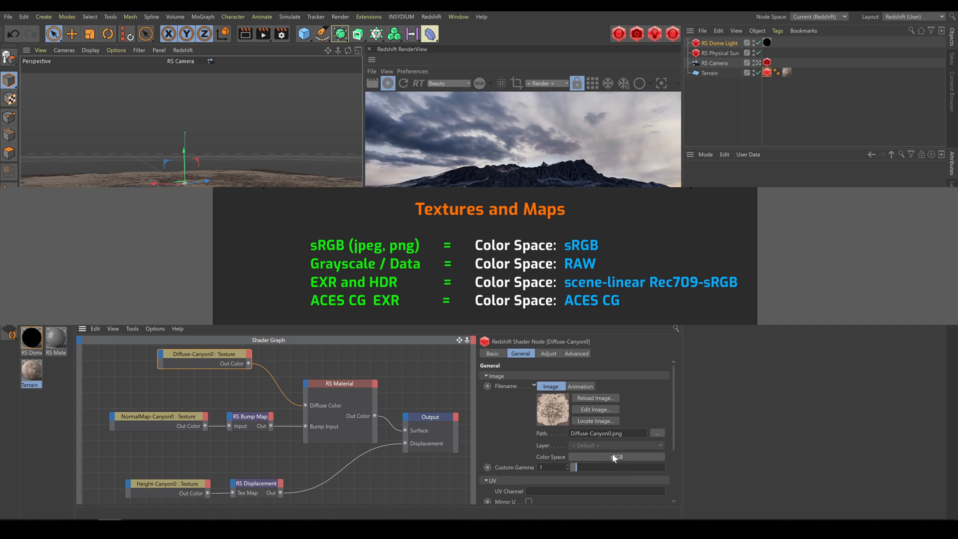
pyautogui.click(151, 416)
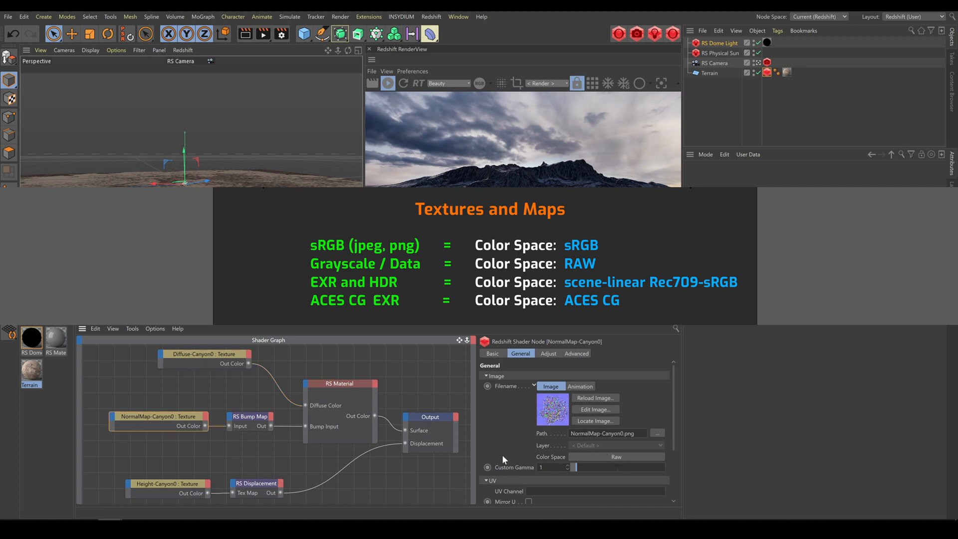
pyautogui.click(170, 483)
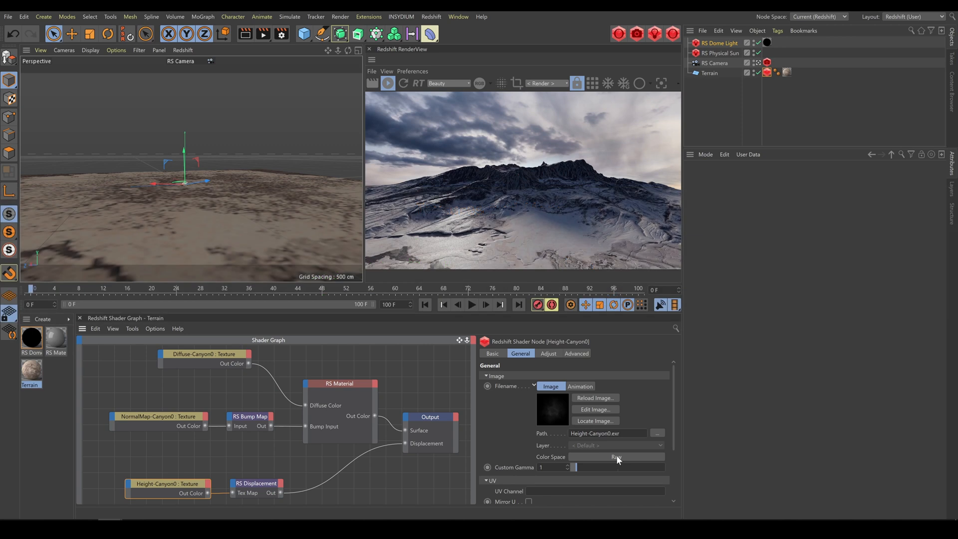
pyautogui.click(717, 43)
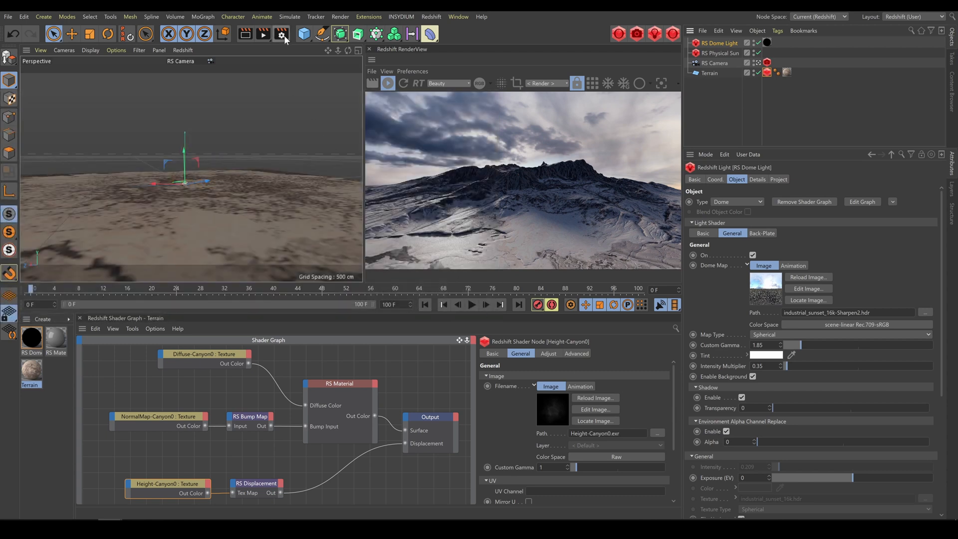
# Review the Redshift color management settings, render the scene to the Picture Viewer, and bring up the options for the latest render
pyautogui.click(282, 35)
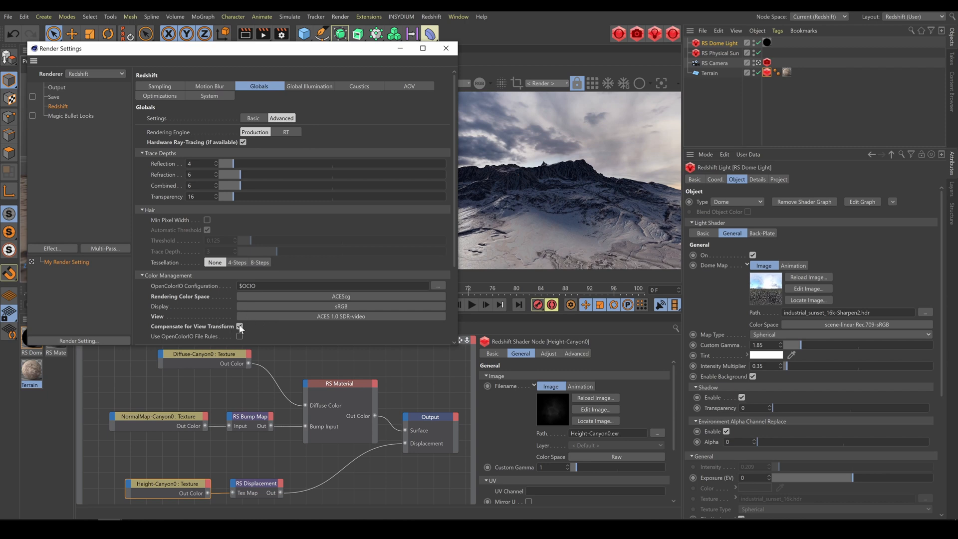
pyautogui.click(263, 33)
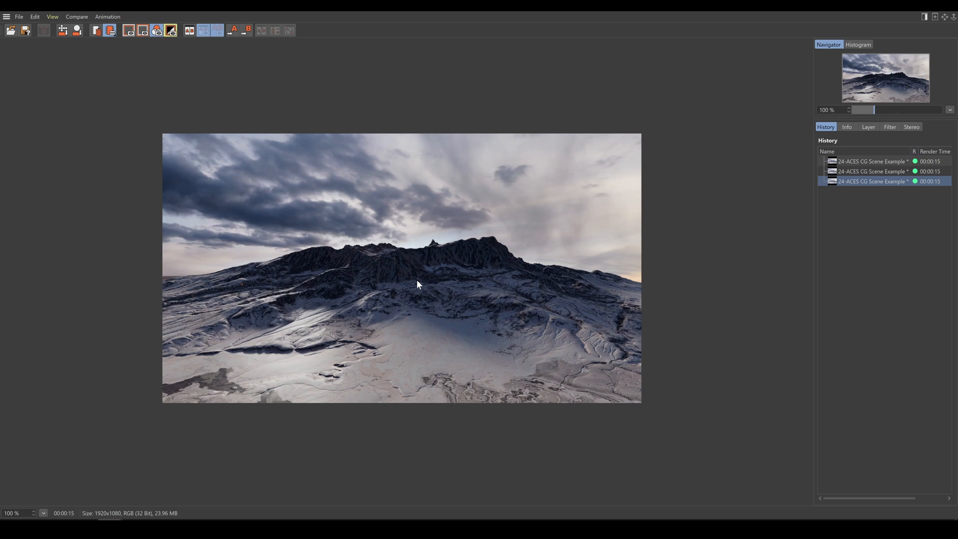
pyautogui.rightClick(848, 181)
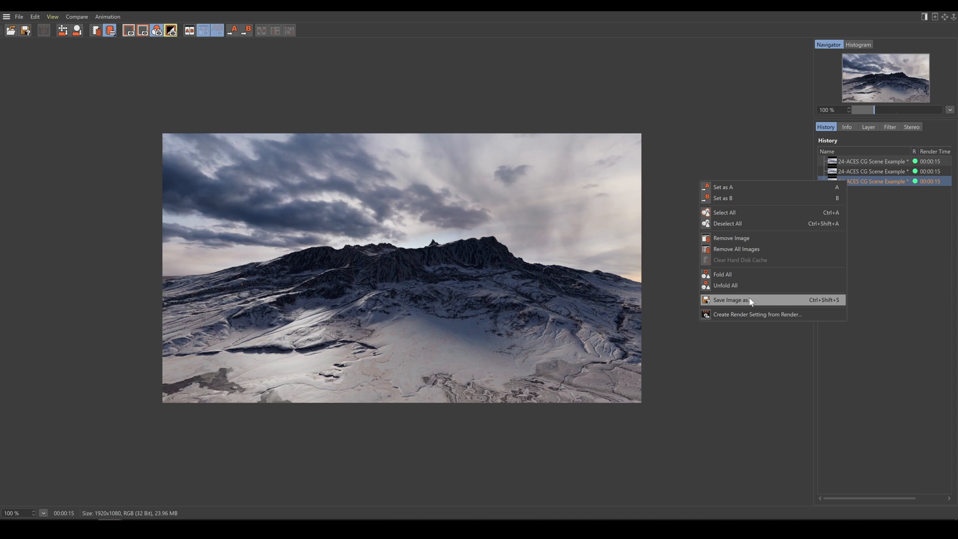
# Send the latest render to Magic Bullet Looks and show its scopes and the library of preset looks
pyautogui.click(51, 18)
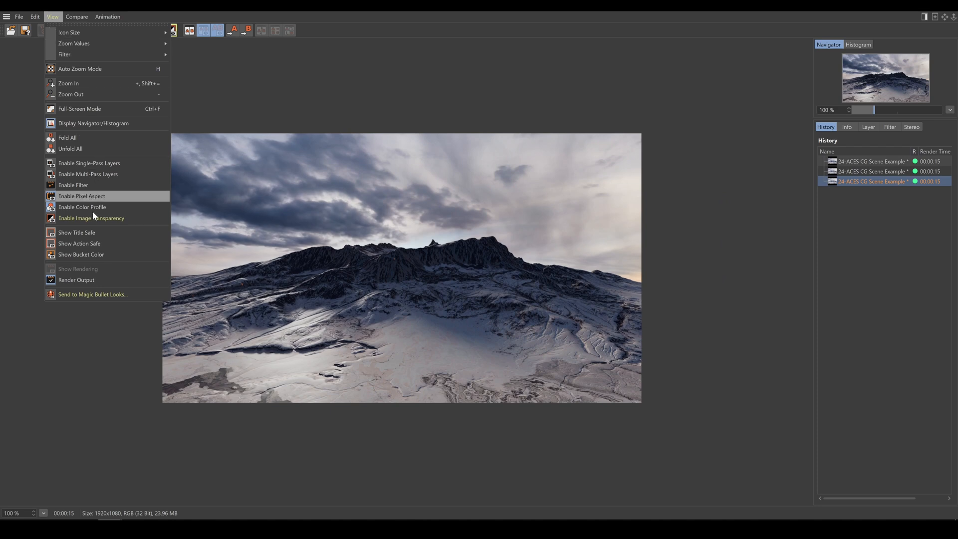
pyautogui.click(106, 294)
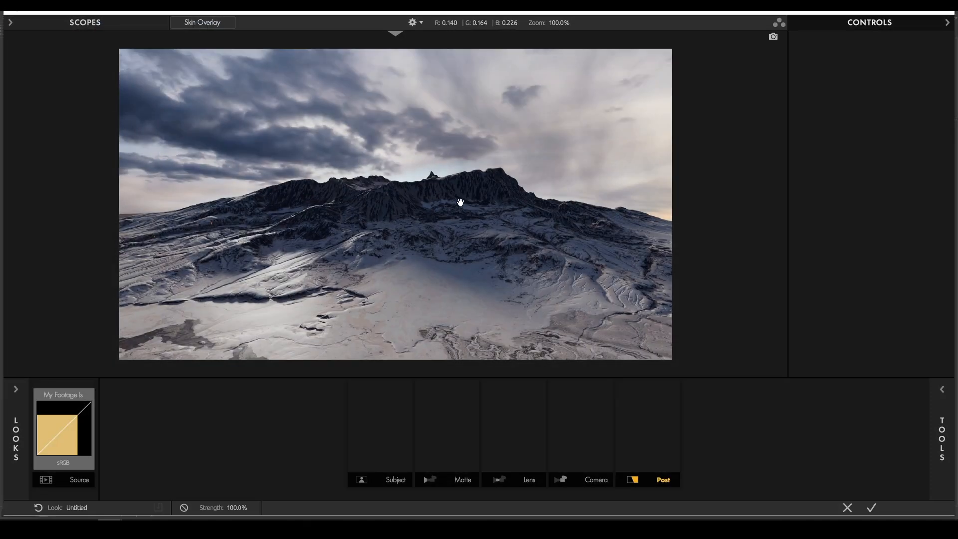
pyautogui.click(11, 23)
pyautogui.click(16, 390)
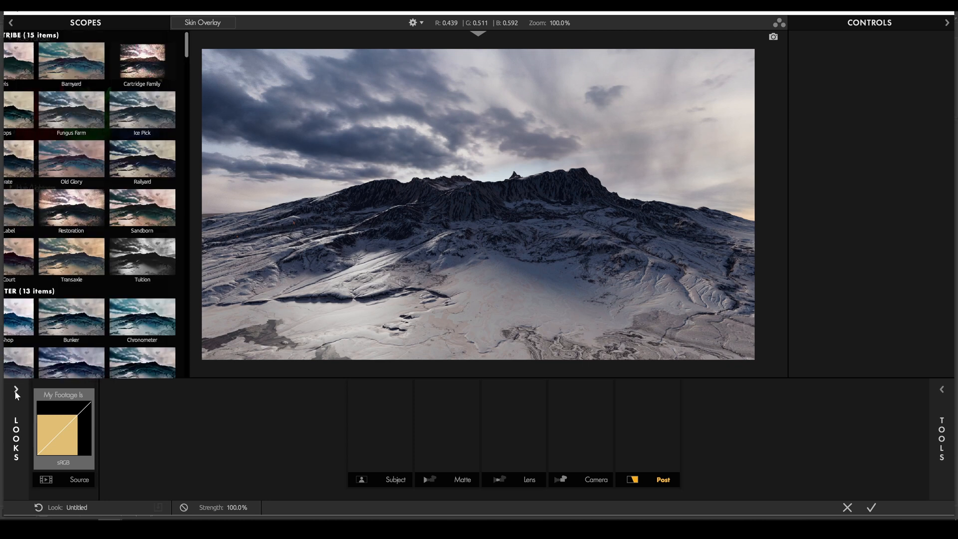
# Preview several Analog Tribe looks, apply the Milk Crate look to the render, and return to the main scene
pyautogui.click(193, 150)
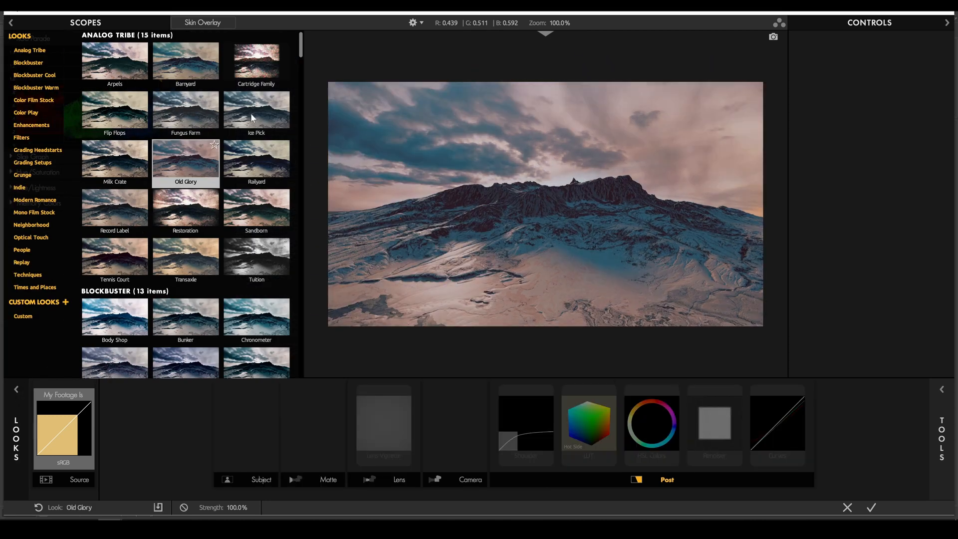
pyautogui.click(258, 110)
pyautogui.click(178, 57)
pyautogui.click(175, 114)
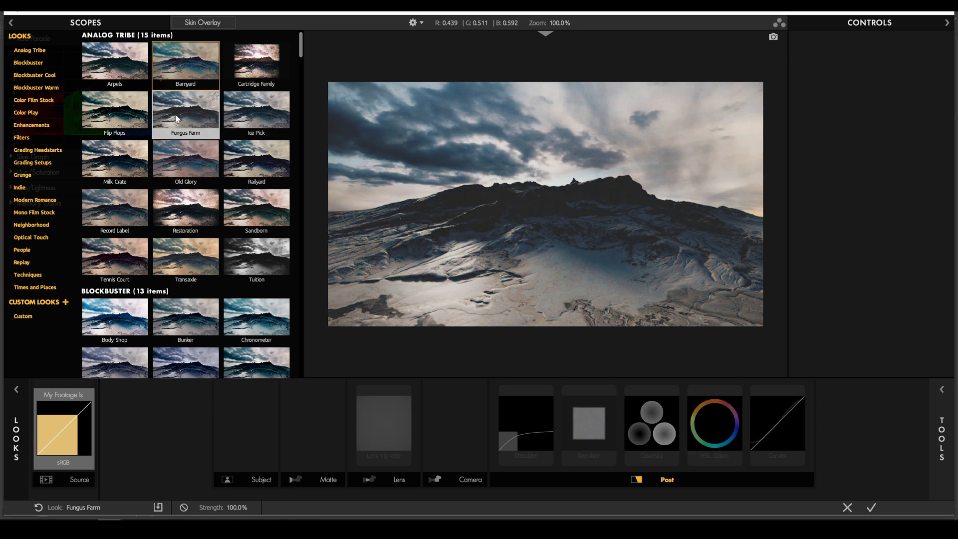
pyautogui.click(176, 161)
pyautogui.click(119, 171)
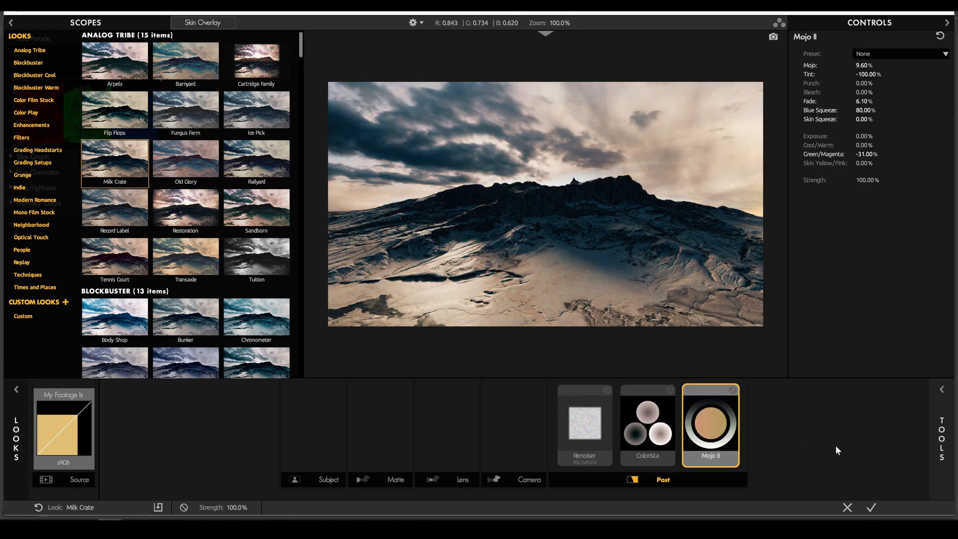
pyautogui.click(872, 507)
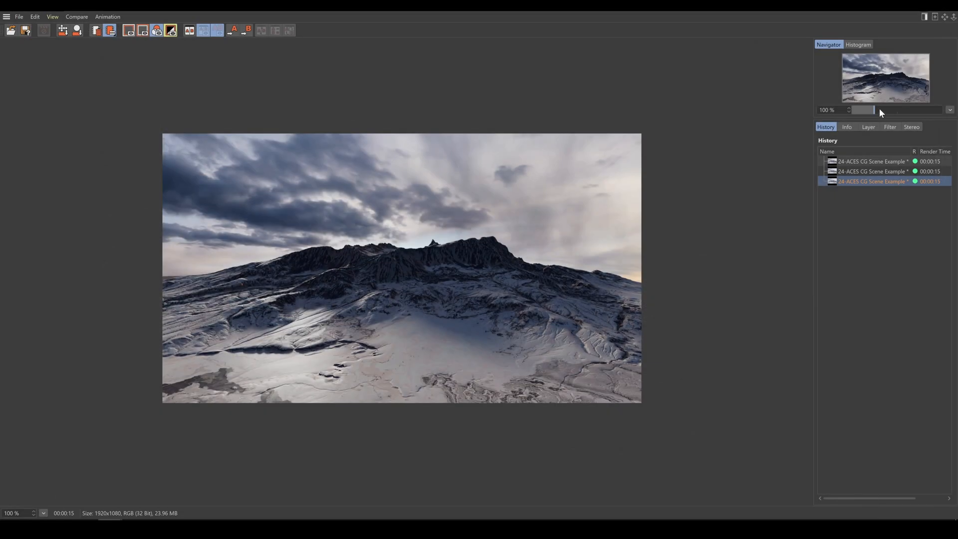
pyautogui.click(904, 8)
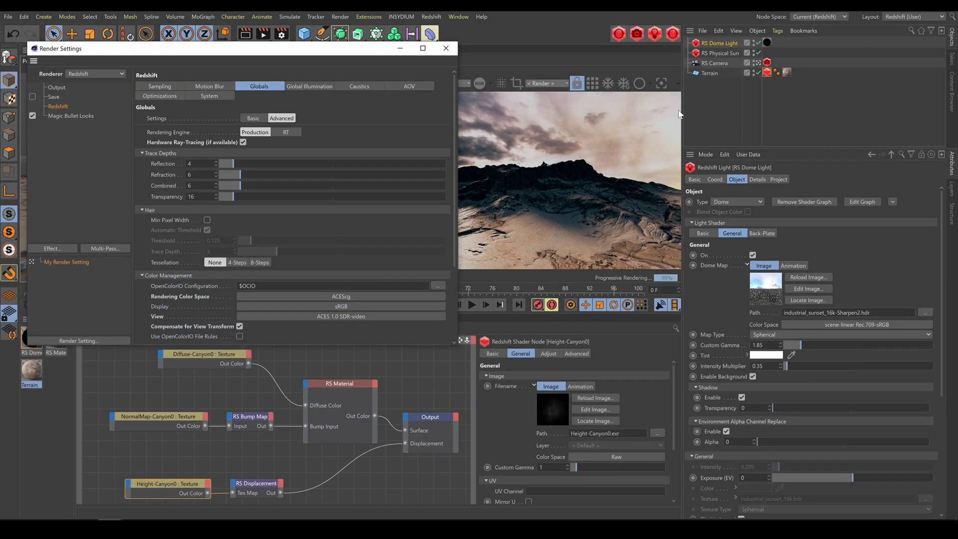
# Disable the Magic Bullet Looks effect in the render settings
pyautogui.click(445, 48)
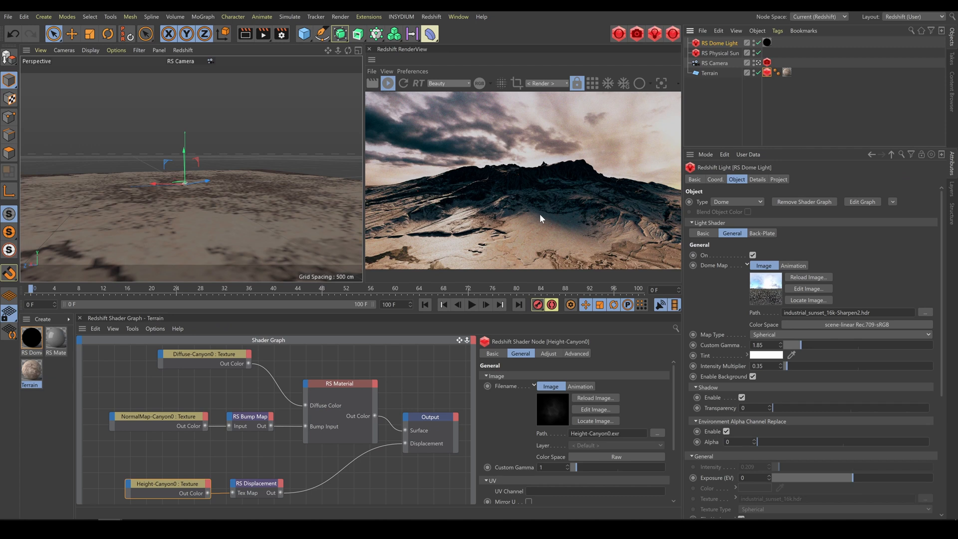
pyautogui.click(282, 35)
pyautogui.moveTo(398, 29); pyautogui.dragTo(172, 48)
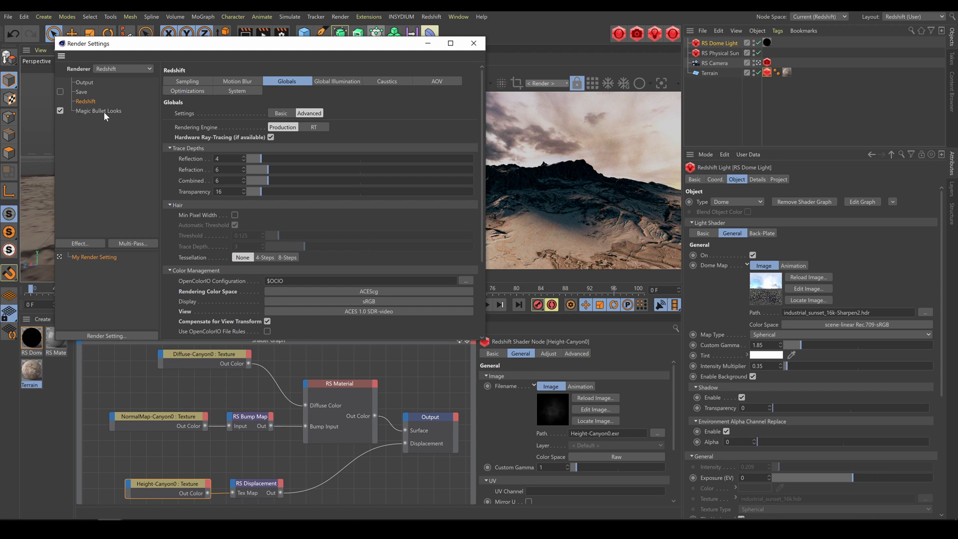
pyautogui.click(59, 111)
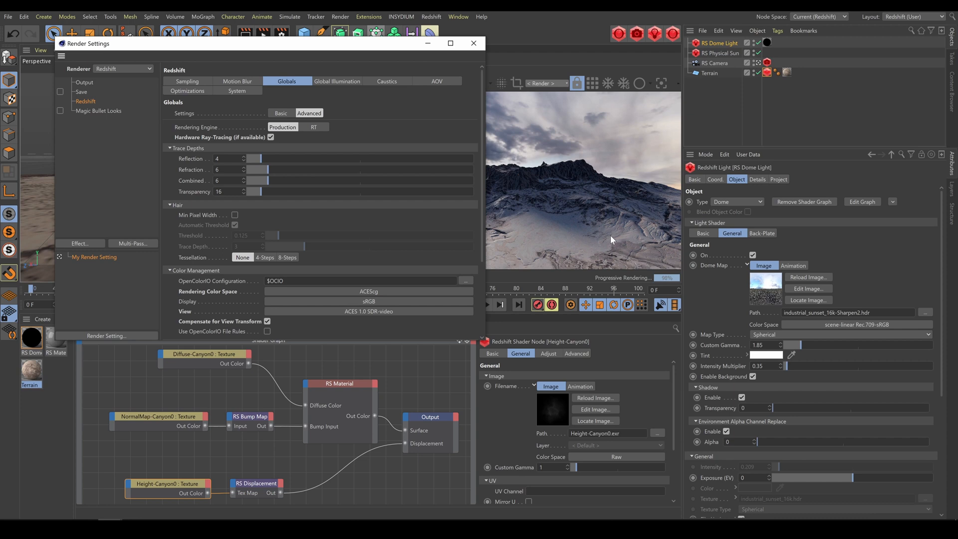
# Set the Redshift color management view to Raw and turn off Compensate for View Transform
pyautogui.click(351, 311)
pyautogui.click(345, 340)
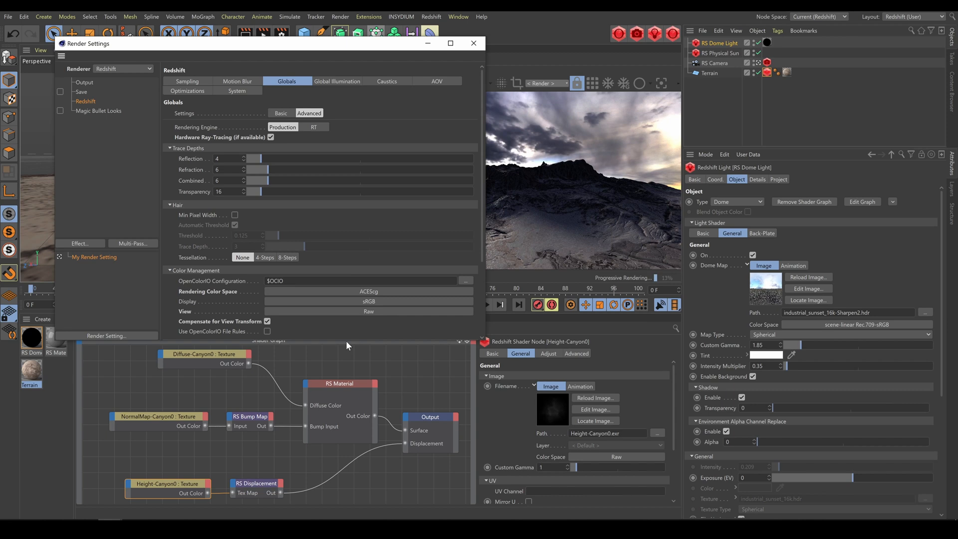
pyautogui.click(267, 321)
# Enable saving of the regular image in the render settings and move the settings window clear of the render commands
pyautogui.click(81, 92)
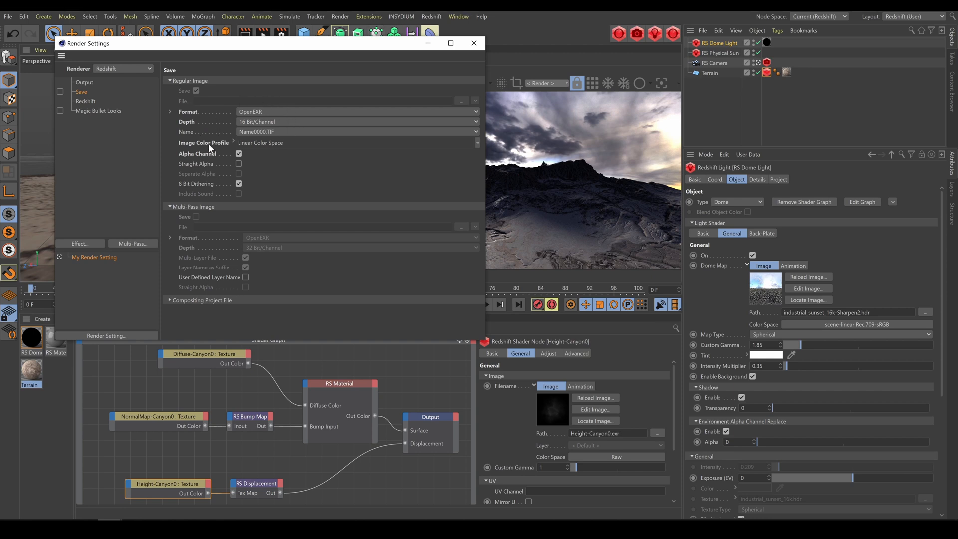
pyautogui.click(60, 92)
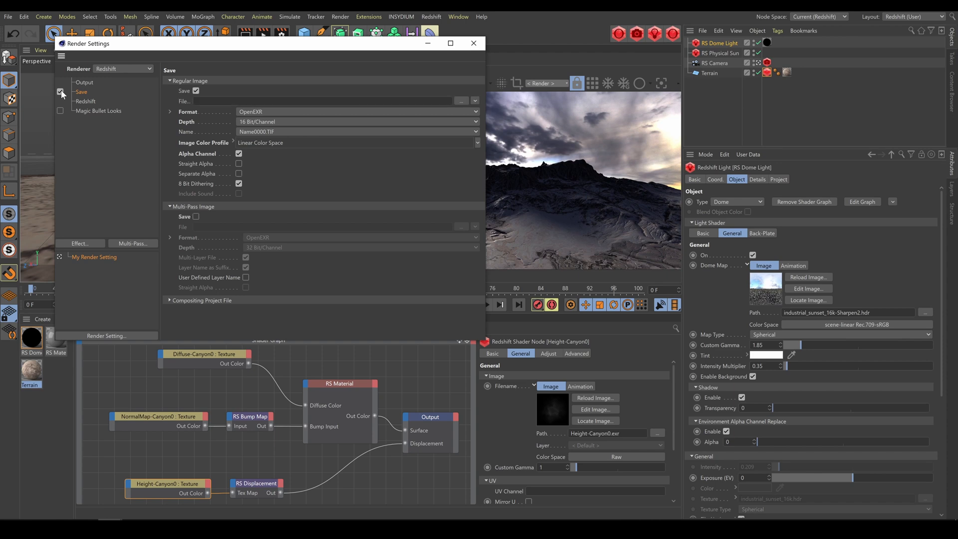
pyautogui.moveTo(237, 43); pyautogui.dragTo(211, 68)
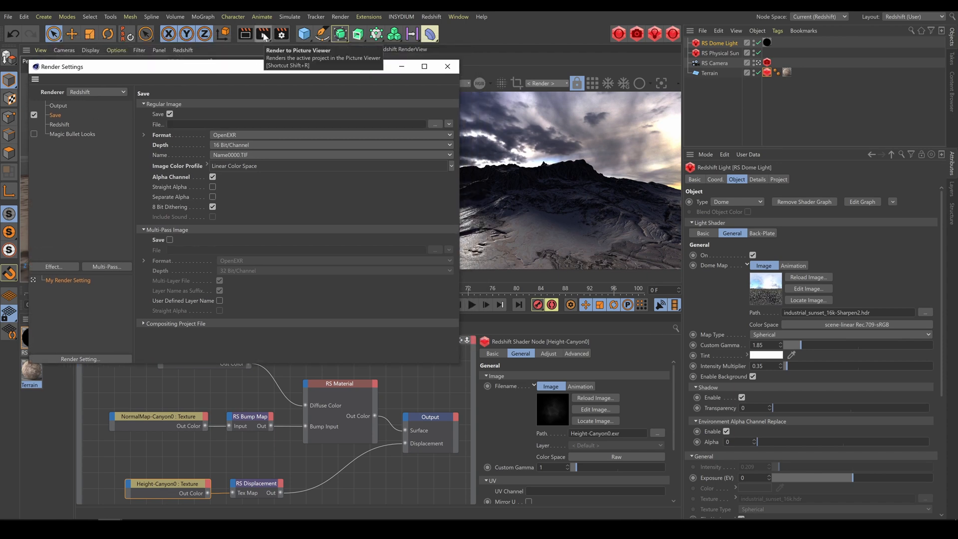
# Render the scene to the Picture Viewer and compare the new render with the previous one in the history
pyautogui.click(264, 35)
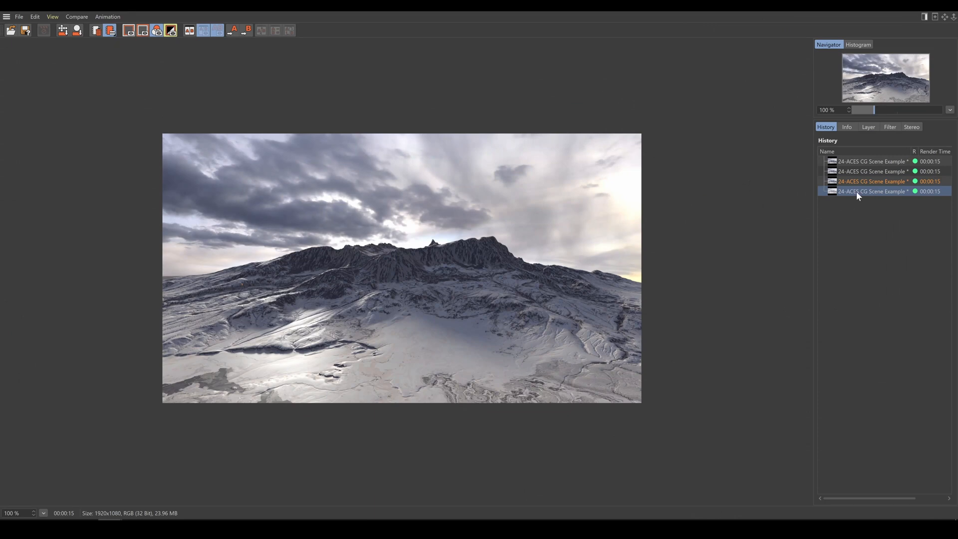
pyautogui.click(866, 181)
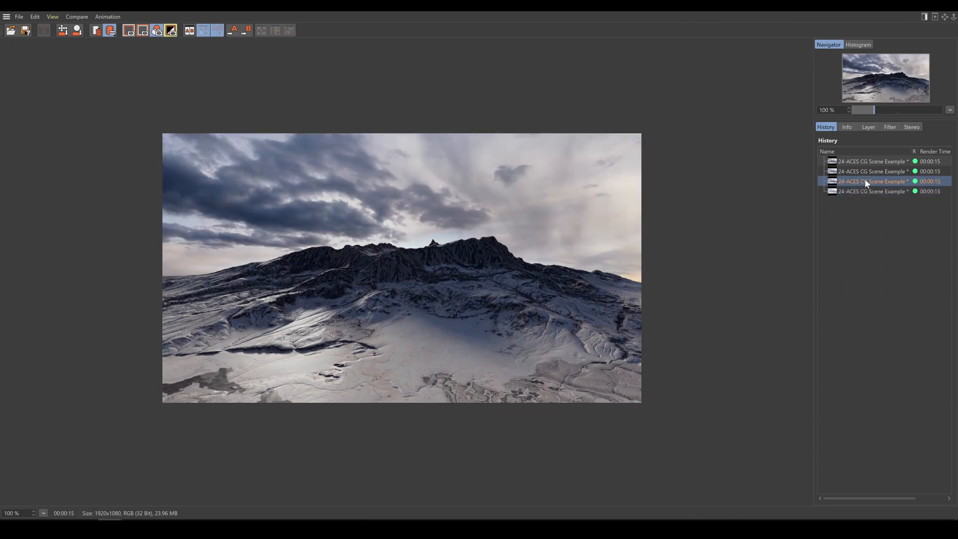
pyautogui.click(852, 191)
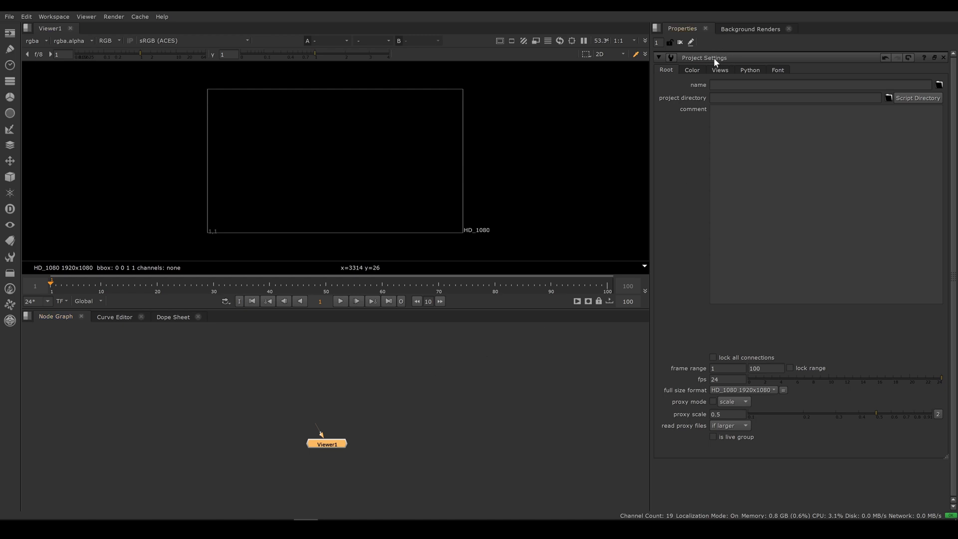
# In Nuke, show the project's color settings, then import Render.exr into the node graph and connect it to the viewer
pyautogui.click(693, 71)
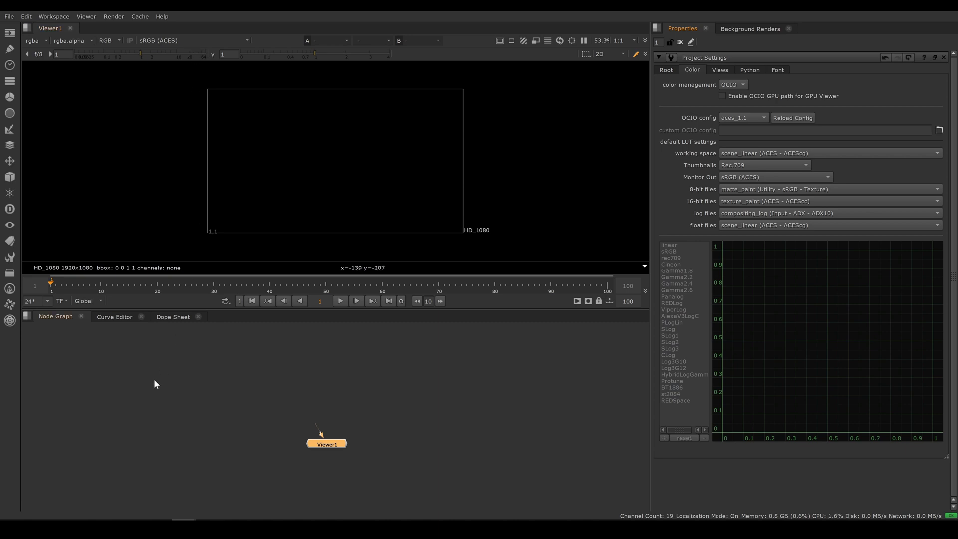
pyautogui.moveTo(3, 319); pyautogui.dragTo(258, 382)
pyautogui.press('1')
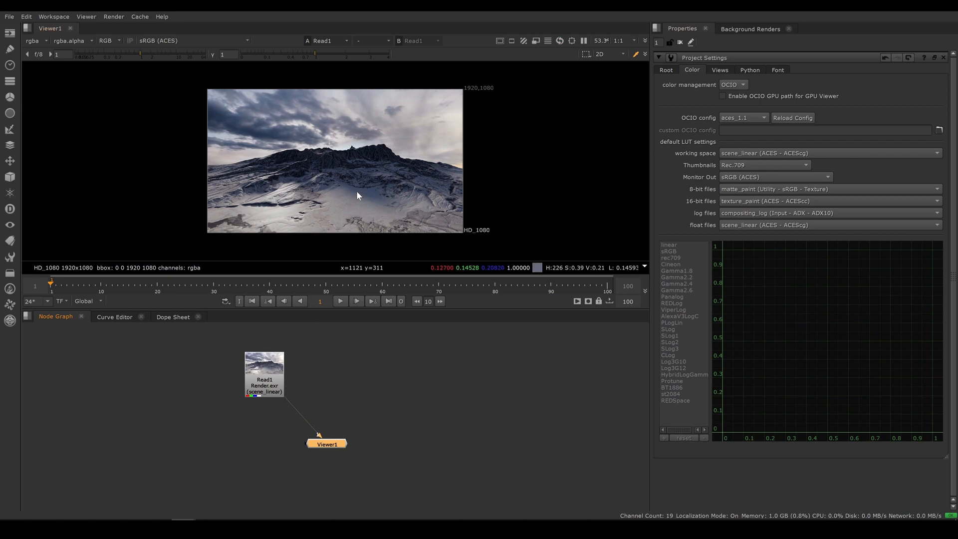
# Add a Grade node after the Render.exr Read node with gain 1.12, multiply 0.92 and gamma 0.95
pyautogui.click(269, 385)
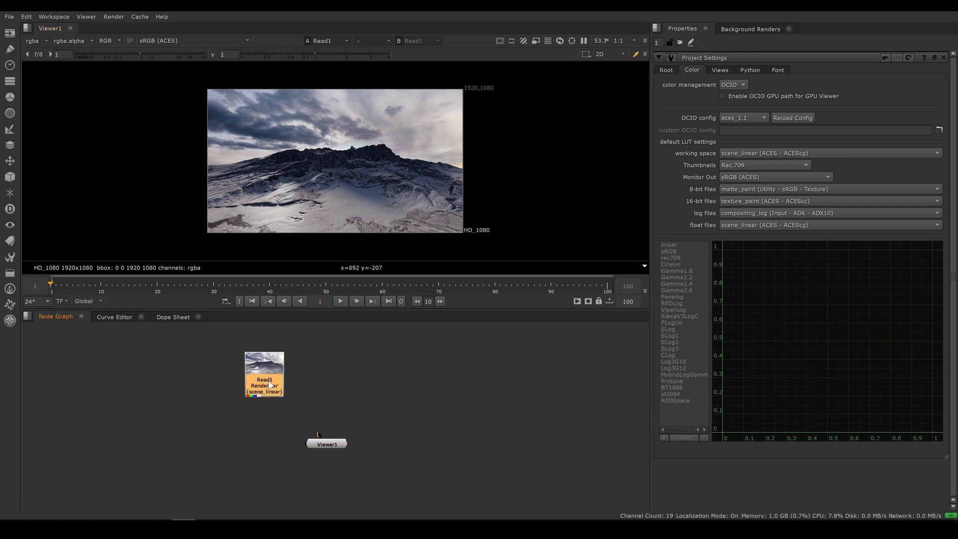
pyautogui.press('g')
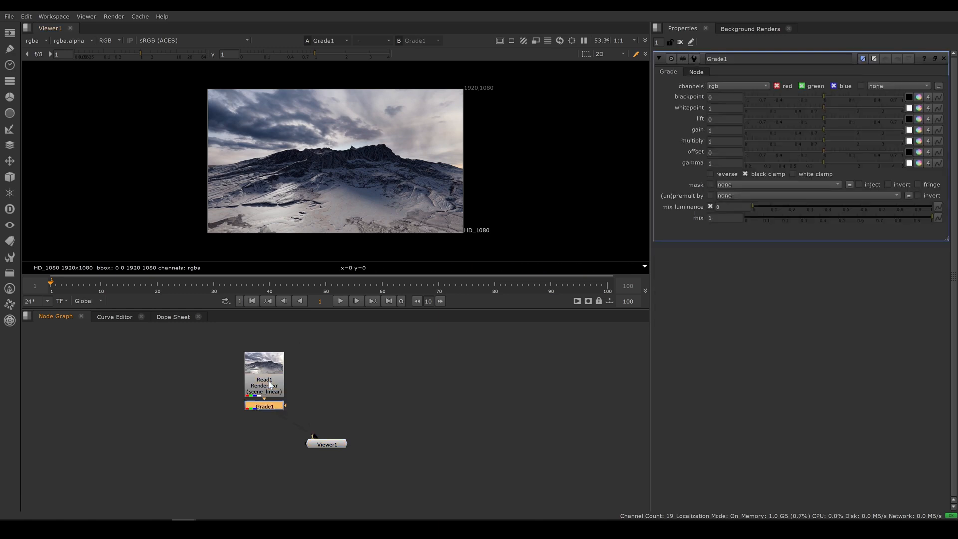
pyautogui.moveTo(818, 142); pyautogui.dragTo(828, 129)
pyautogui.click(819, 160)
pyautogui.moveTo(820, 159); pyautogui.dragTo(821, 159)
# Add a Write node, connect its input to the Grade node, and place it below that node
pyautogui.click(398, 420)
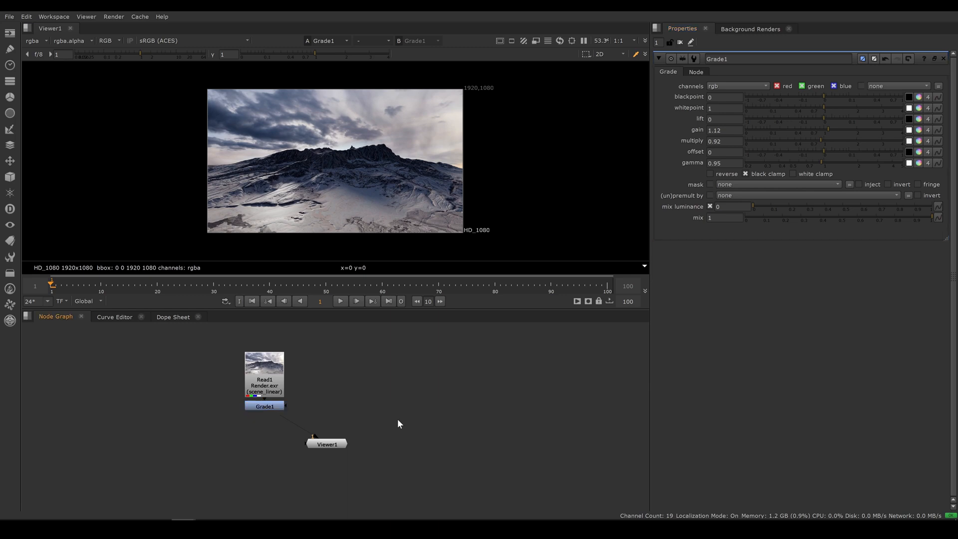
pyautogui.press('w')
pyautogui.moveTo(396, 424); pyautogui.dragTo(264, 406)
pyautogui.moveTo(270, 454); pyautogui.dragTo(268, 442)
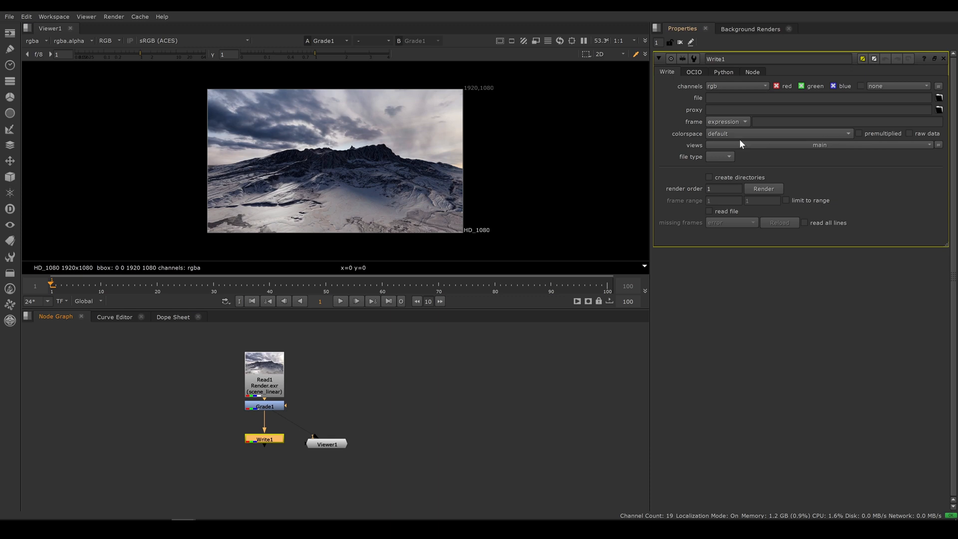
# Set the Write node's file type to jpeg with a quality of 1
pyautogui.click(726, 156)
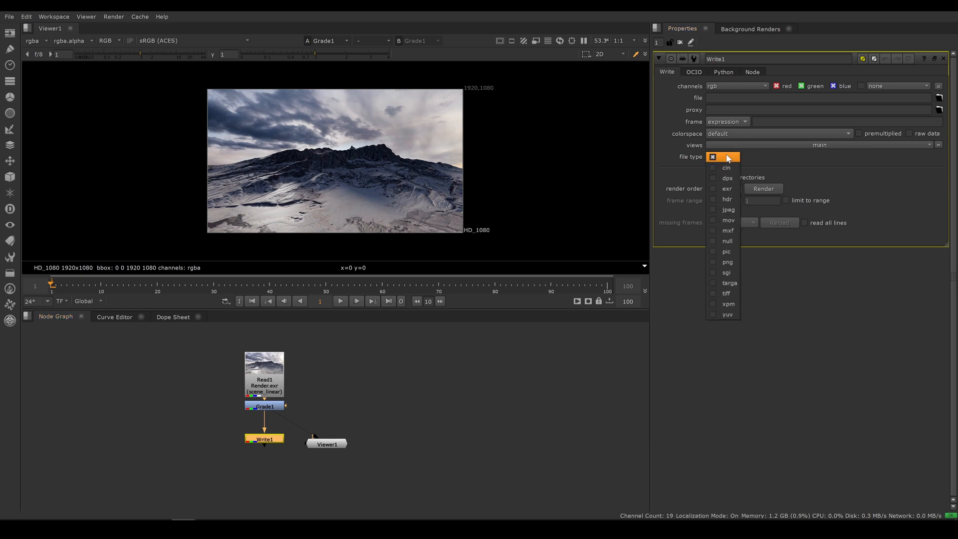
pyautogui.click(727, 210)
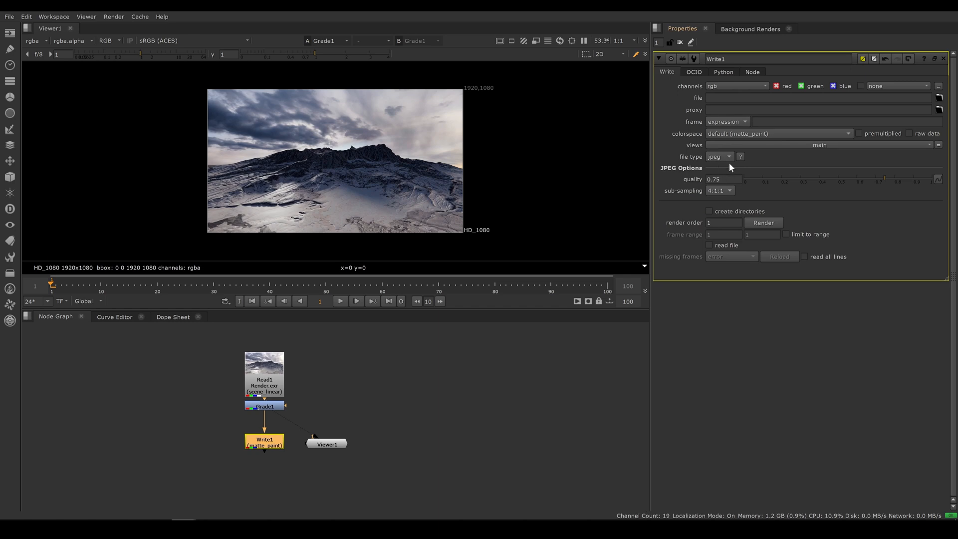
pyautogui.moveTo(884, 178); pyautogui.dragTo(932, 179)
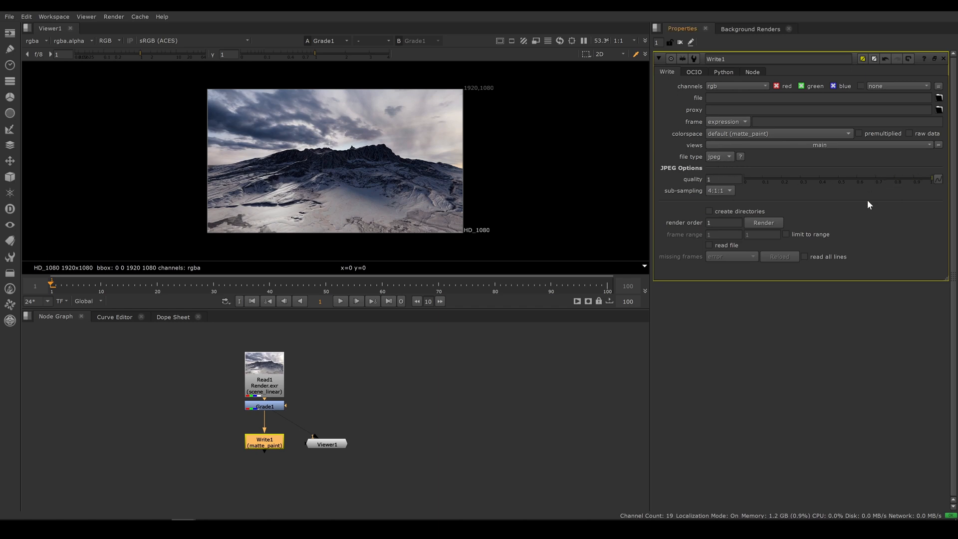
# Set the Write node's colorspace to Output - sRGB and view the exported render-out.jpg in Photos beside the Nuke viewer
pyautogui.click(780, 133)
pyautogui.moveTo(765, 274)
pyautogui.moveTo(879, 291)
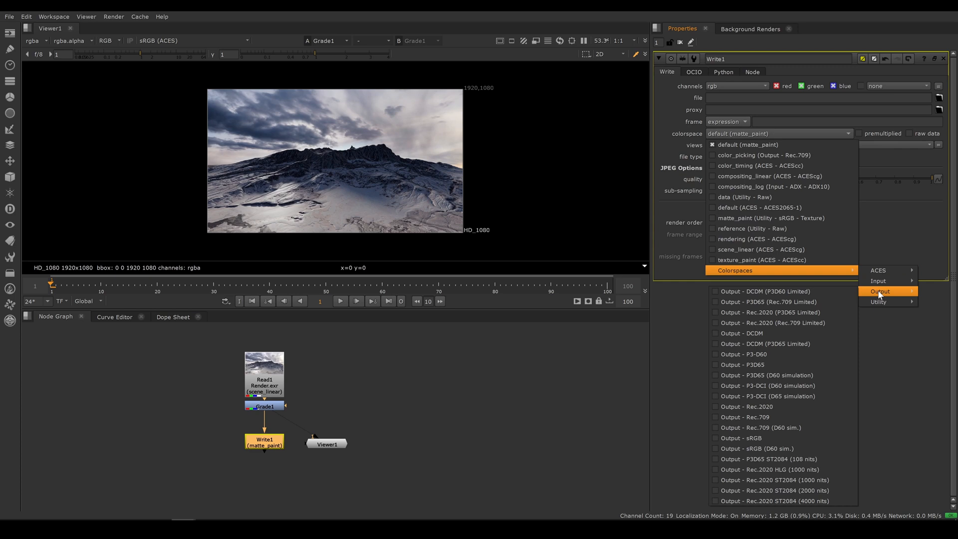
pyautogui.click(771, 438)
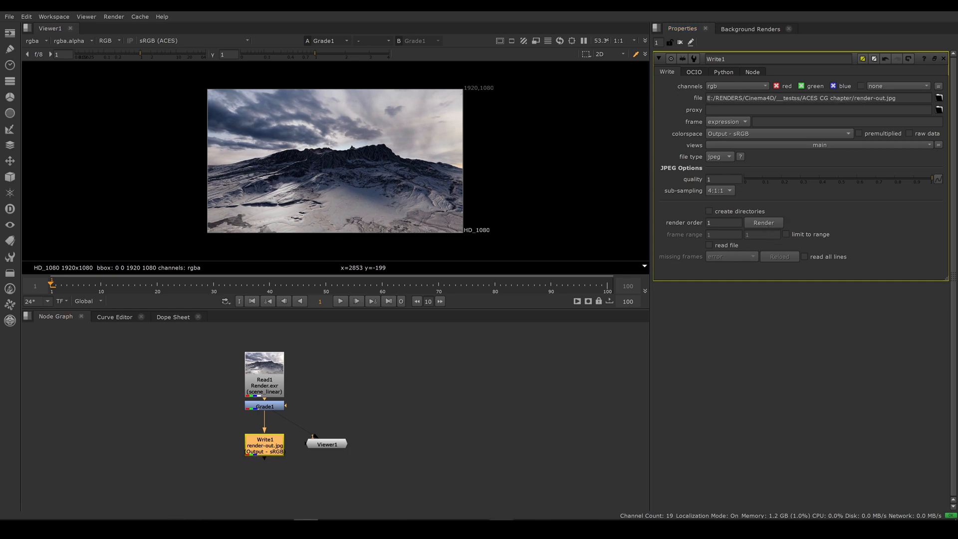
pyautogui.click(501, 521)
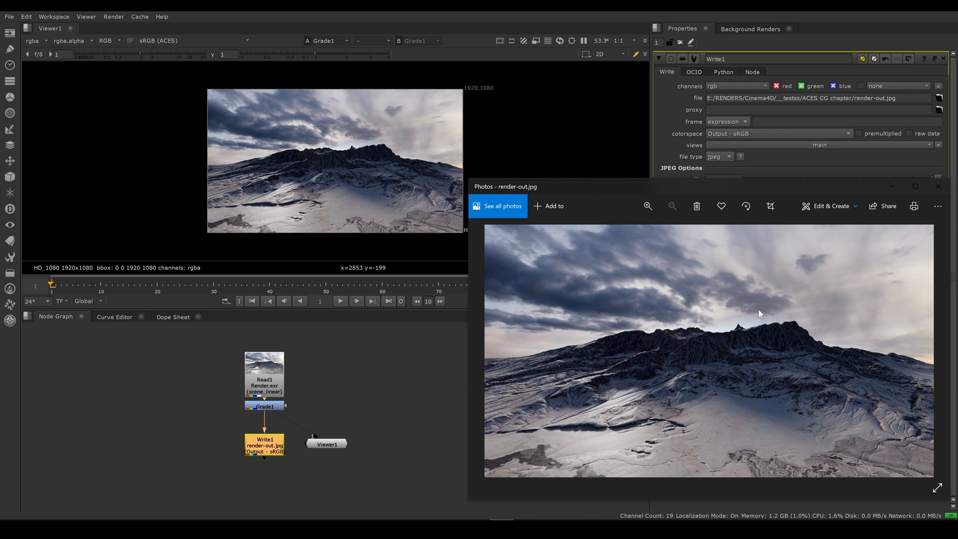